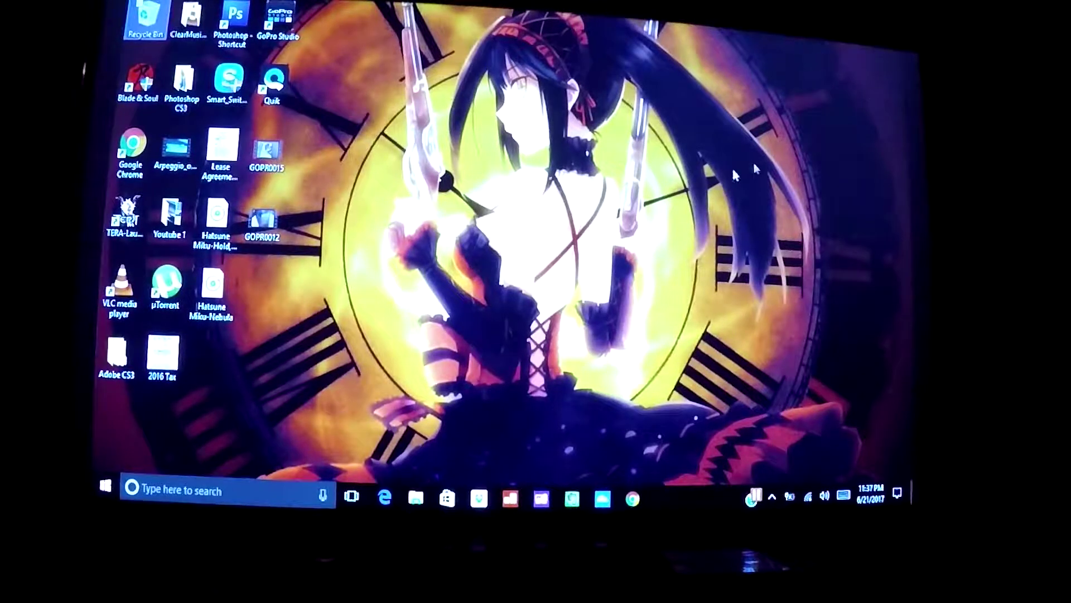
# Launch the TERA launcher from its desktop shortcut.
pyautogui.click(729, 192)
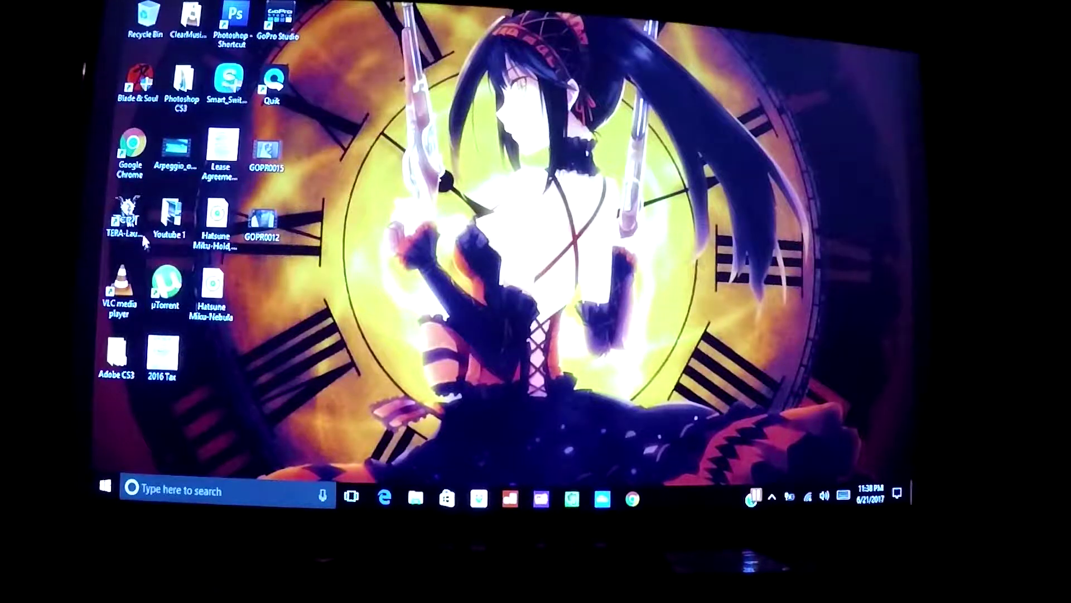
pyautogui.click(128, 221)
pyautogui.doubleClick(128, 222)
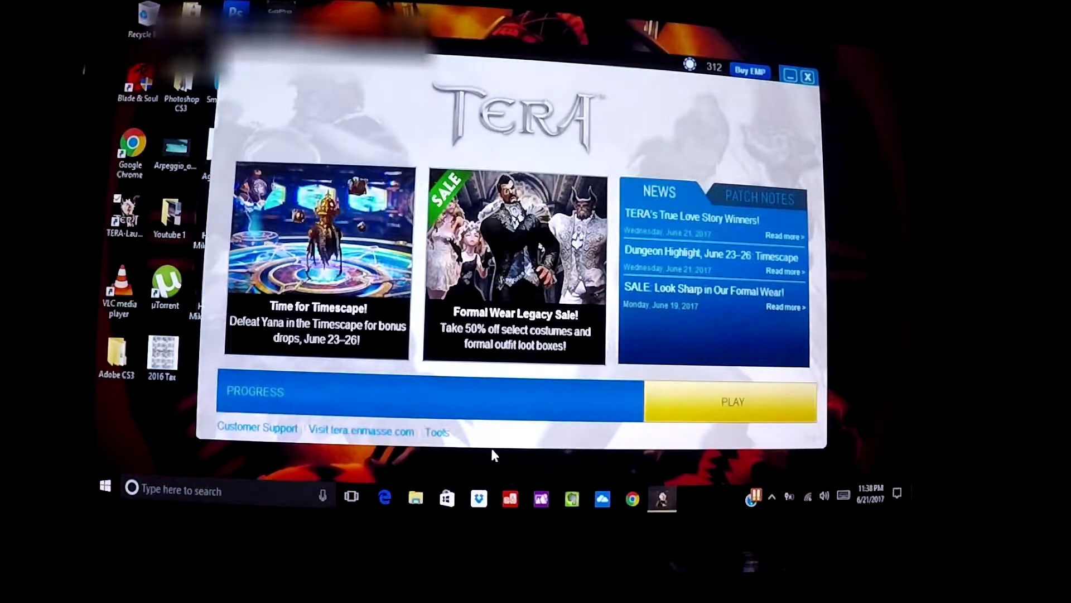
# Open and close the launcher's game tools and settings panel, then minimize the launcher.
pyautogui.click(436, 432)
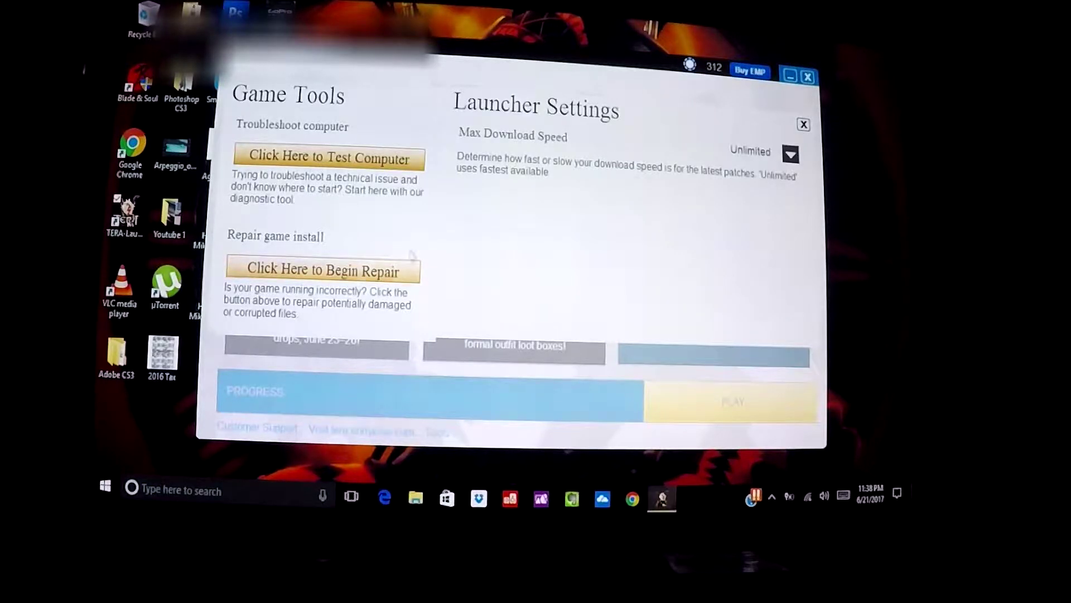
pyautogui.click(804, 126)
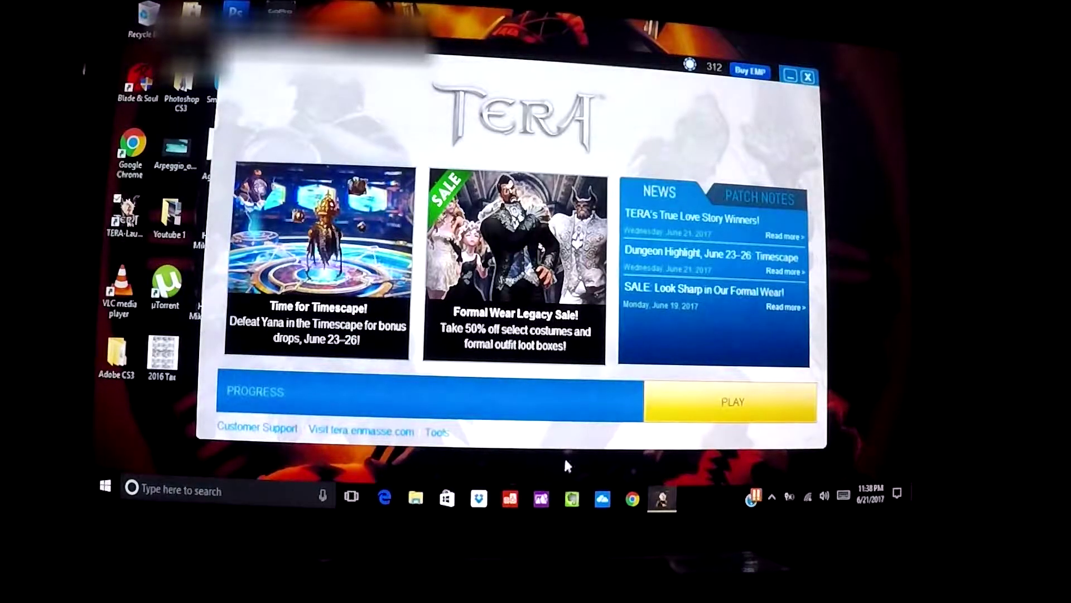
pyautogui.click(792, 78)
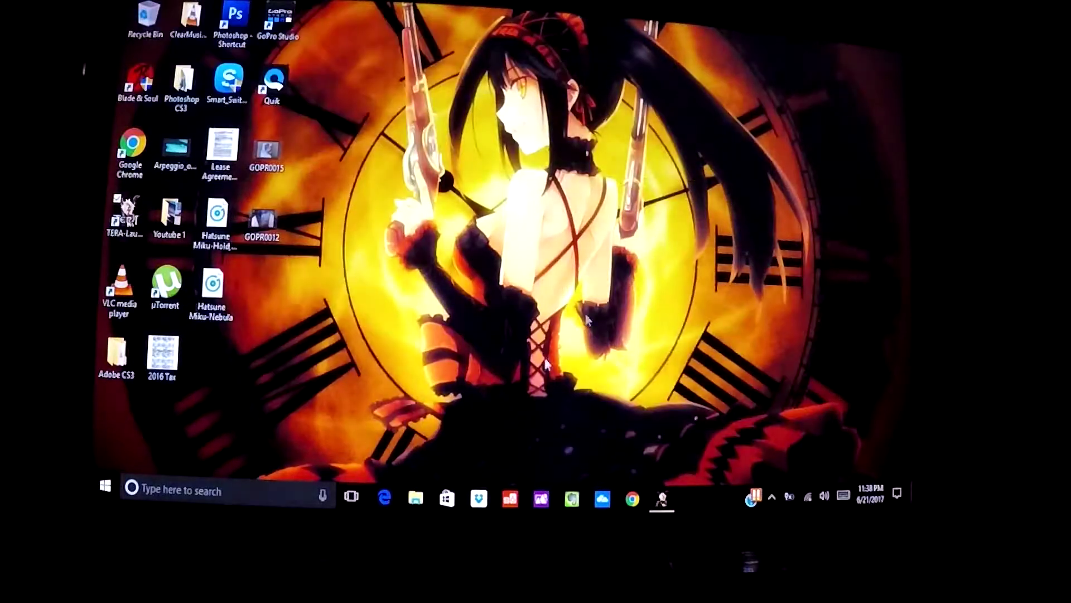
# Browse to C:\Users\Public\Games\En Masse Entertainment\TERA\Client\S1Game\Localization in File Explorer.
pyautogui.click(416, 500)
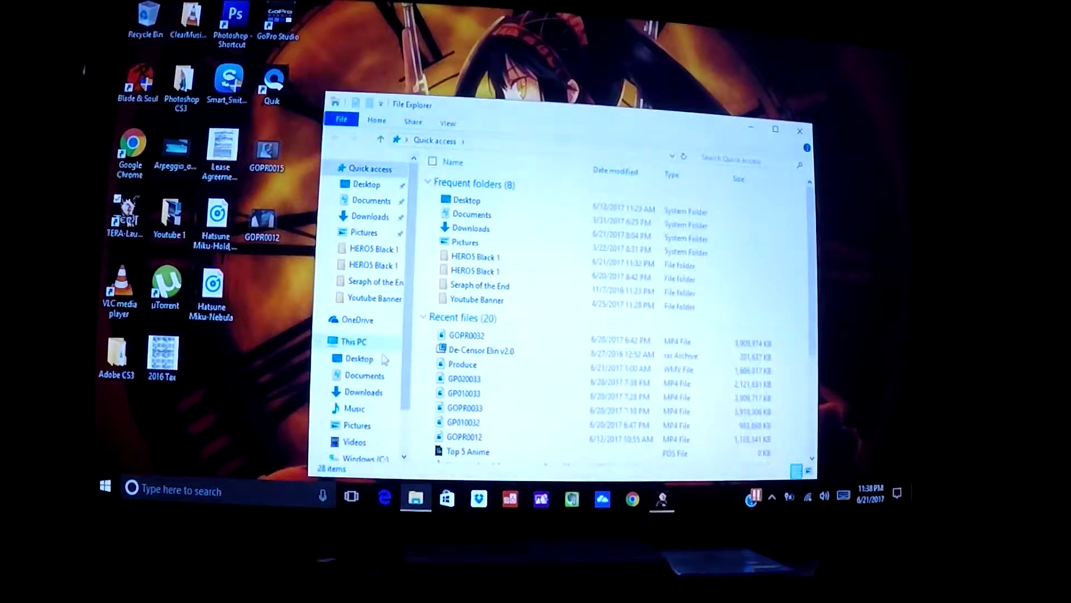
pyautogui.scroll(-2, 369, 377)
pyautogui.click(365, 414)
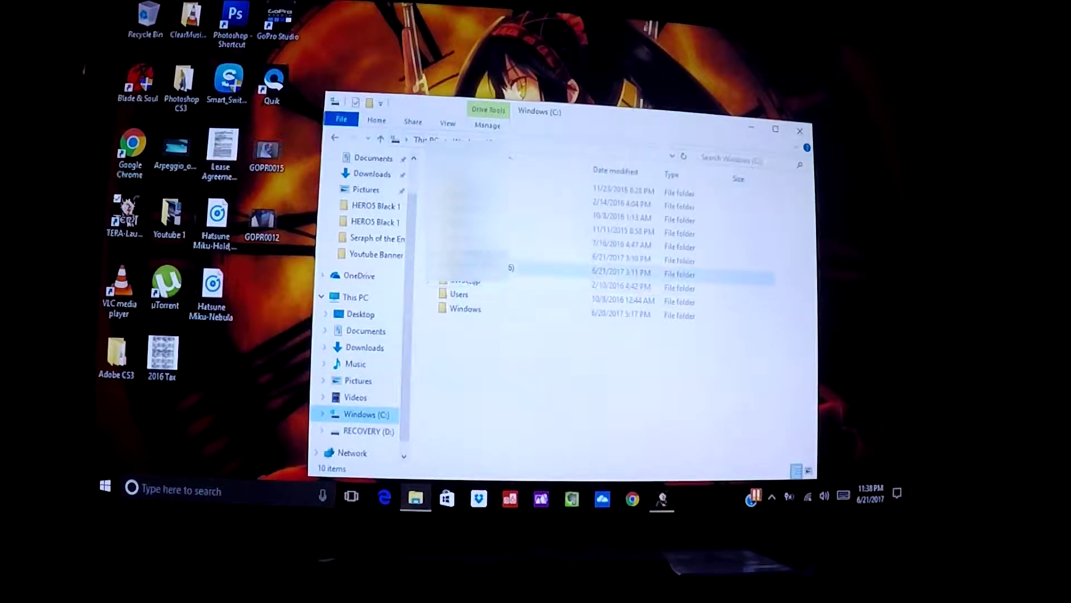
pyautogui.doubleClick(459, 295)
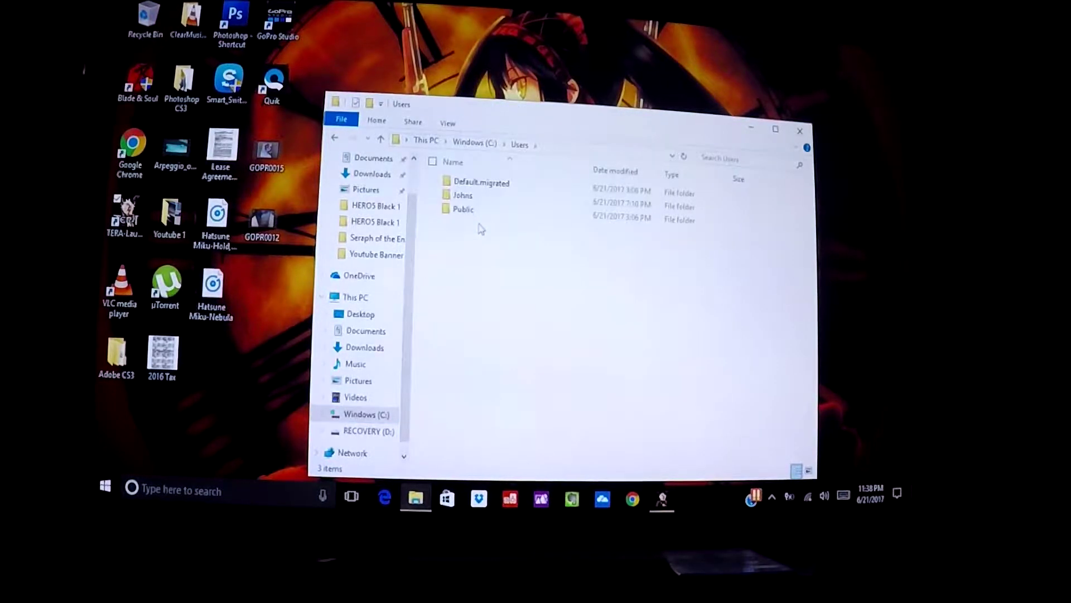
pyautogui.doubleClick(464, 209)
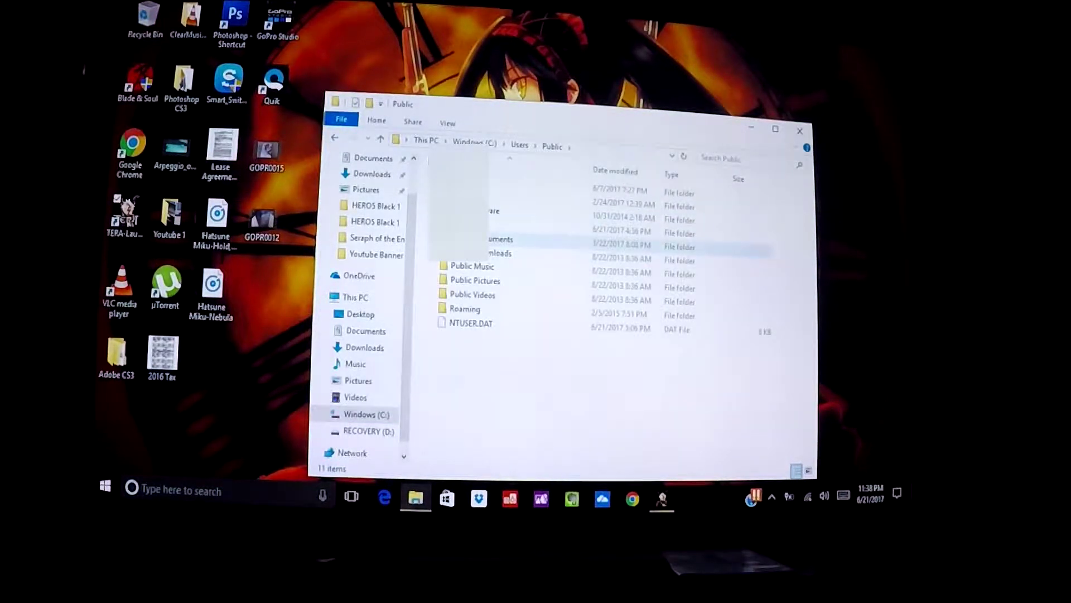
pyautogui.doubleClick(490, 233)
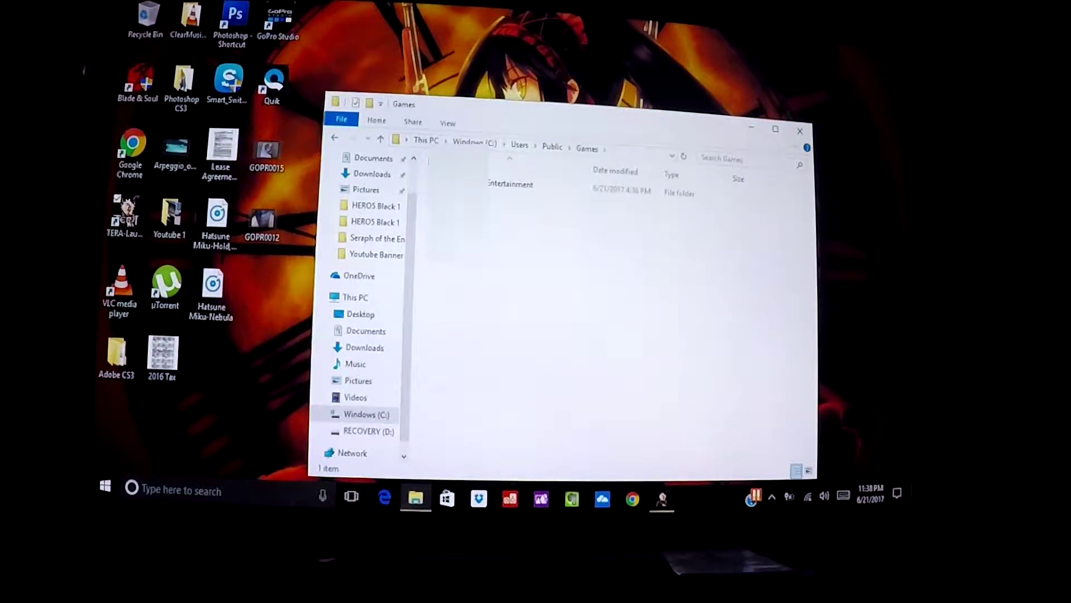
pyautogui.doubleClick(490, 186)
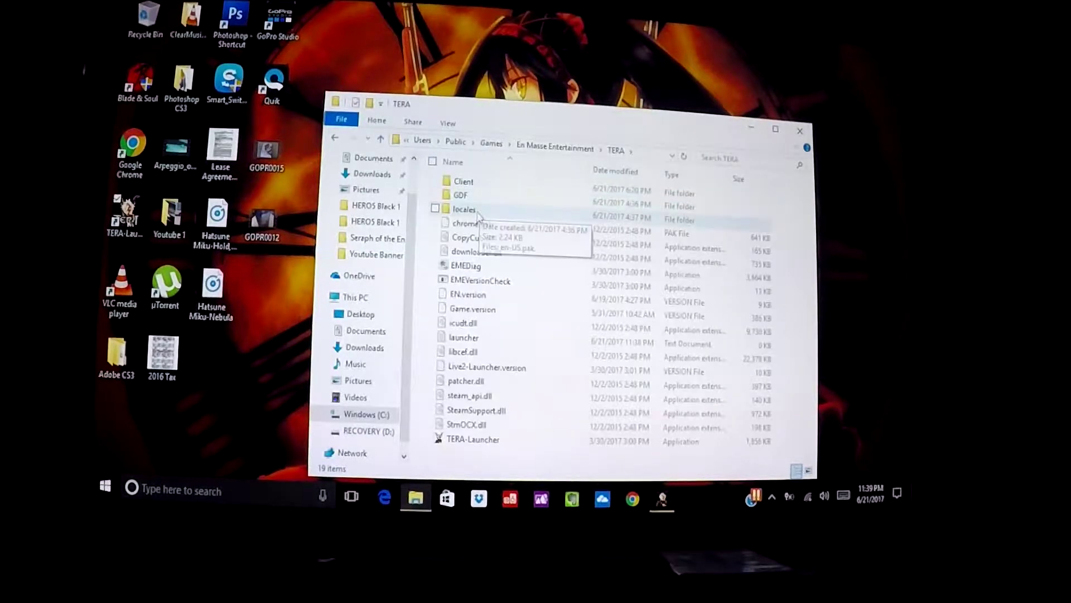
pyautogui.doubleClick(478, 216)
pyautogui.doubleClick(477, 220)
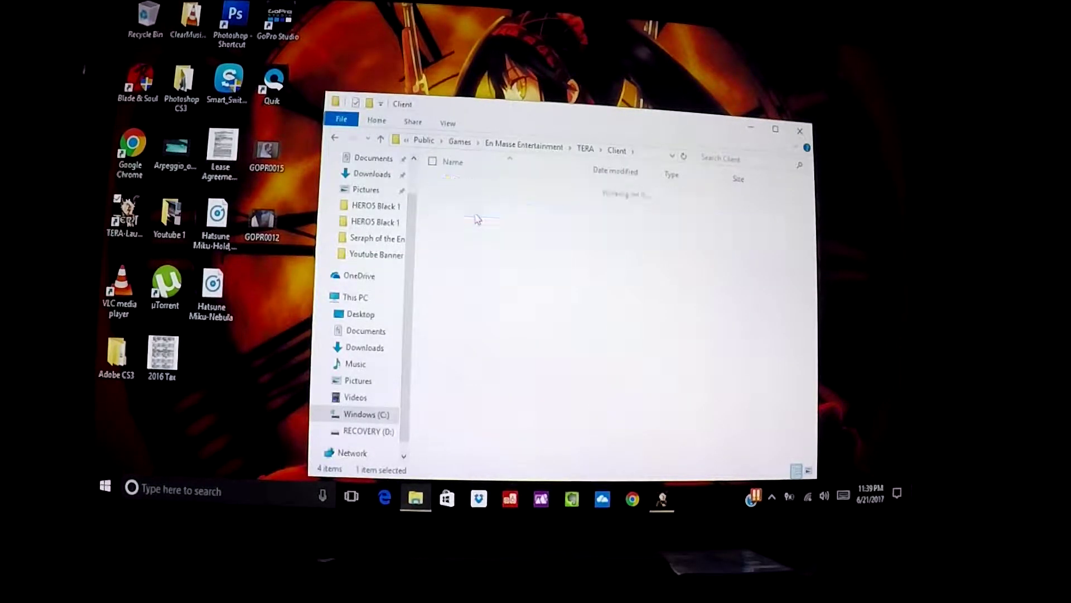
pyautogui.doubleClick(466, 273)
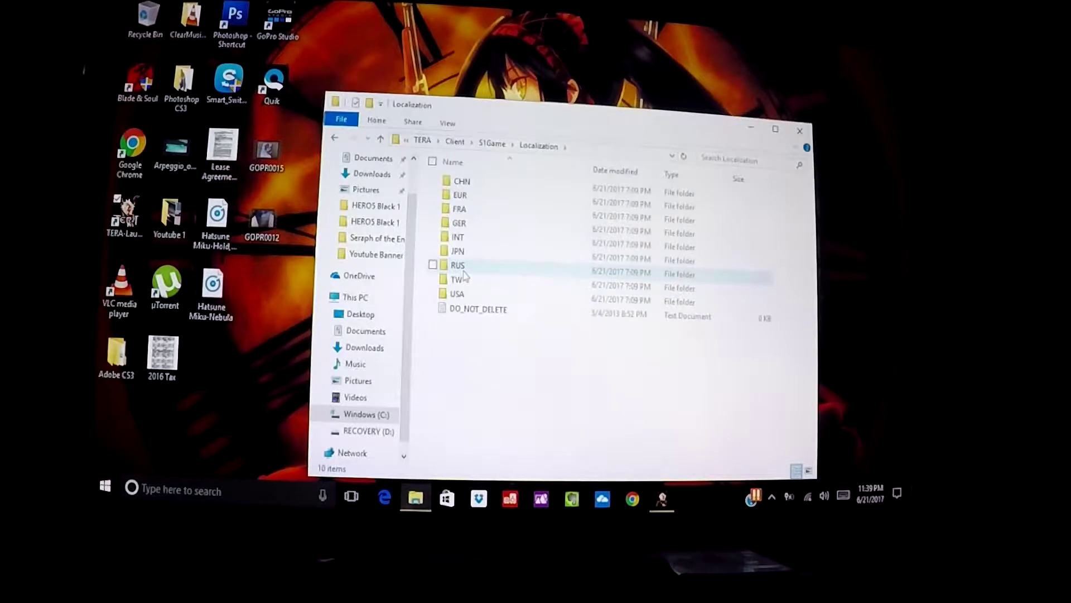
# Navigate back up from Localization to the Public Games folder.
pyautogui.click(335, 140)
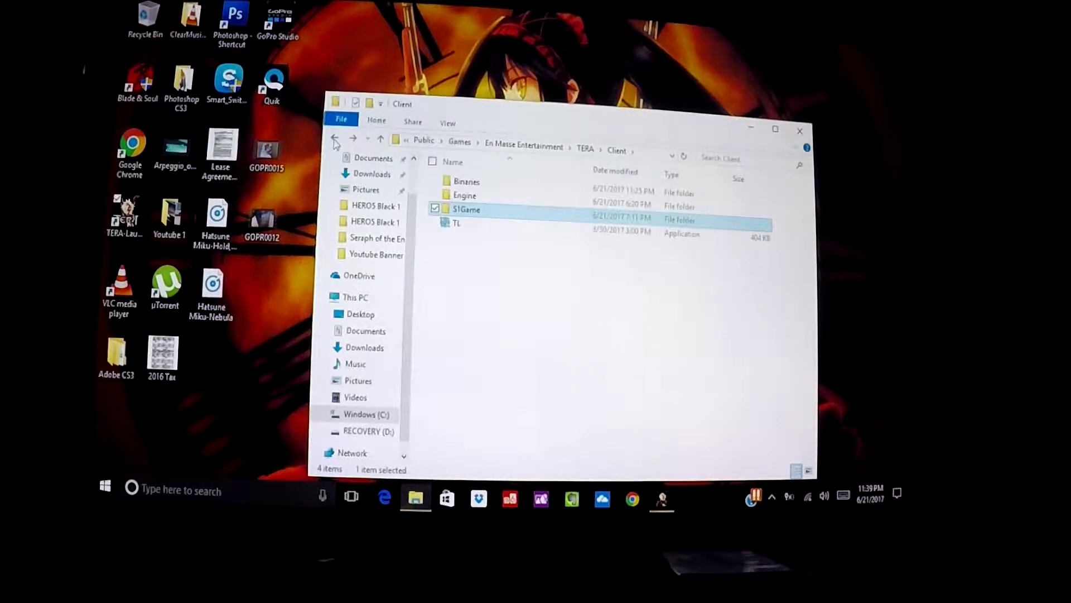
pyautogui.click(335, 140)
pyautogui.click(334, 140)
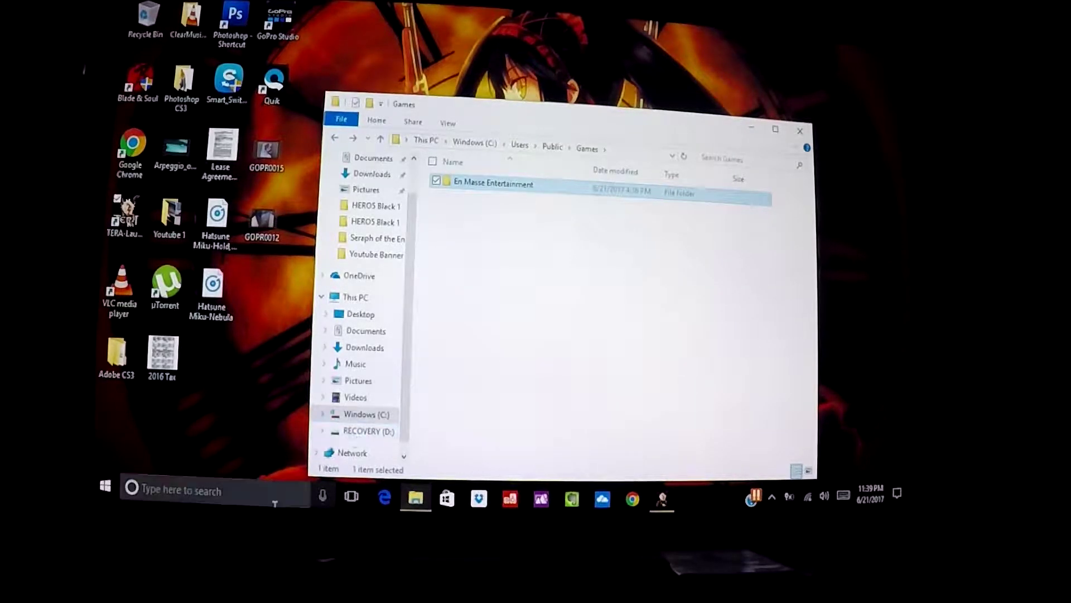
# Select TERA in Change or remove a program, then close that list and File Explorer.
pyautogui.click(159, 491)
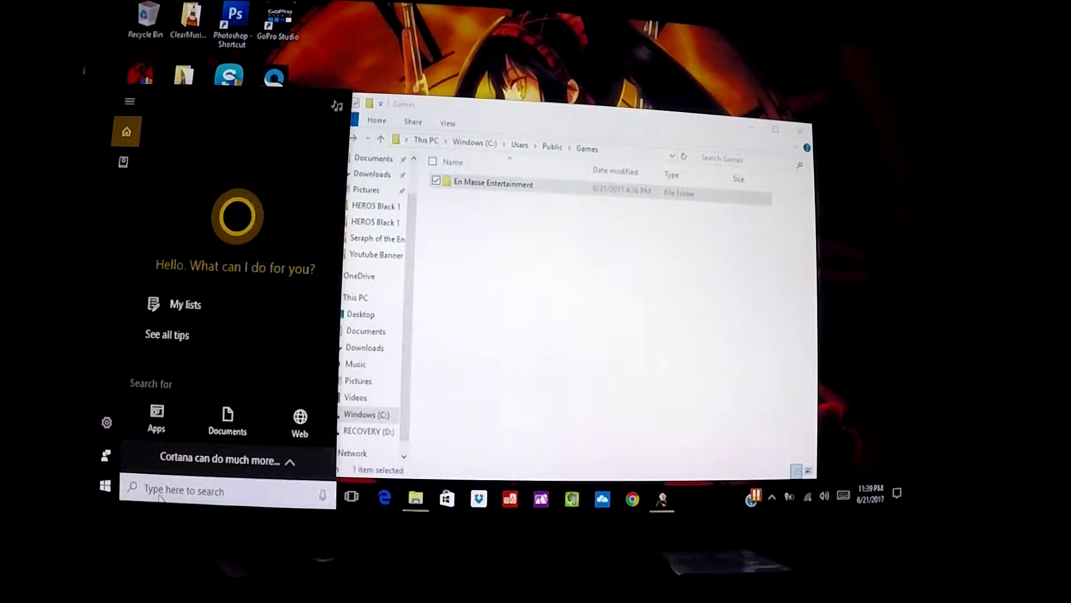
pyautogui.write('u')
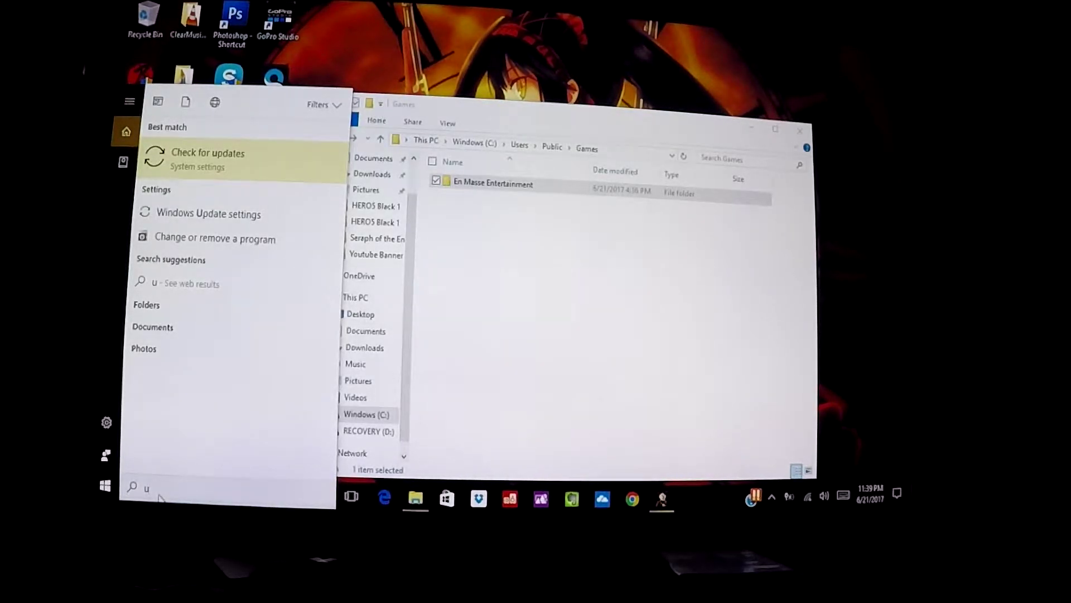
pyautogui.write('n')
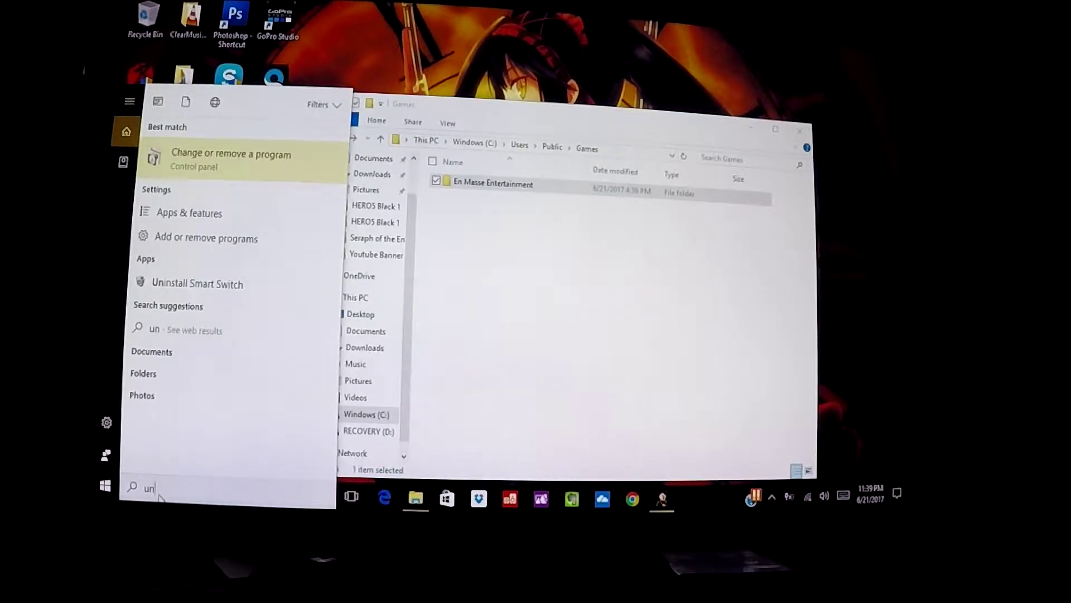
pyautogui.write('ista')
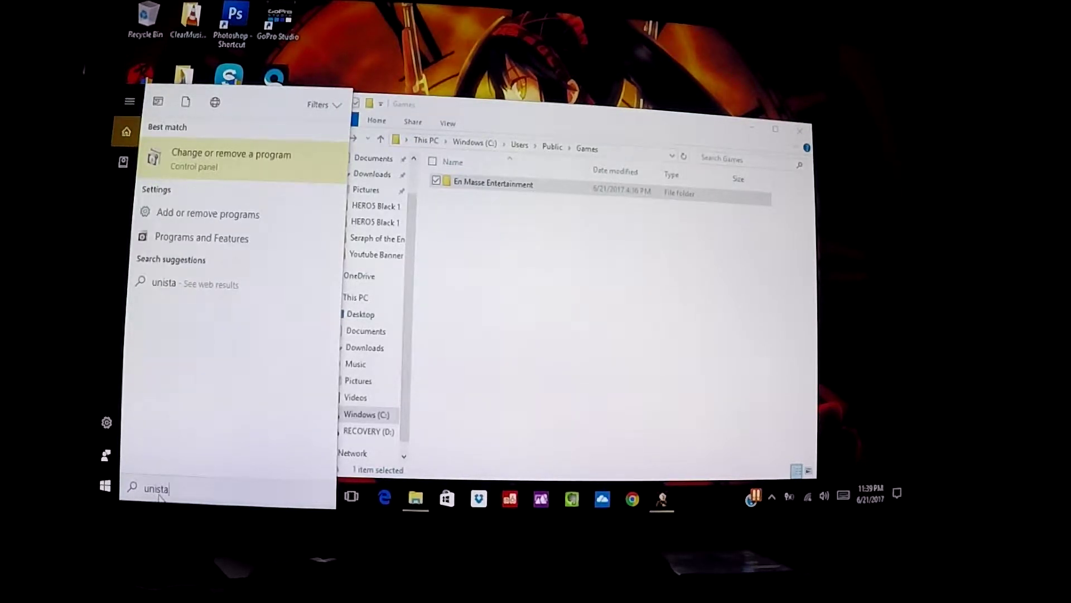
pyautogui.click(252, 159)
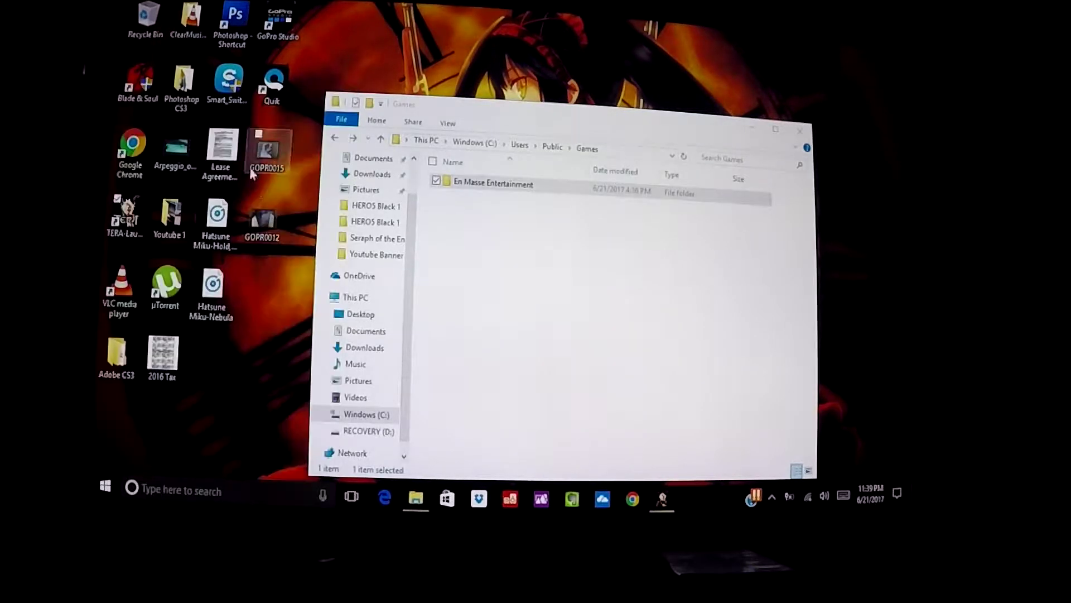
pyautogui.scroll(-10, 328, 302)
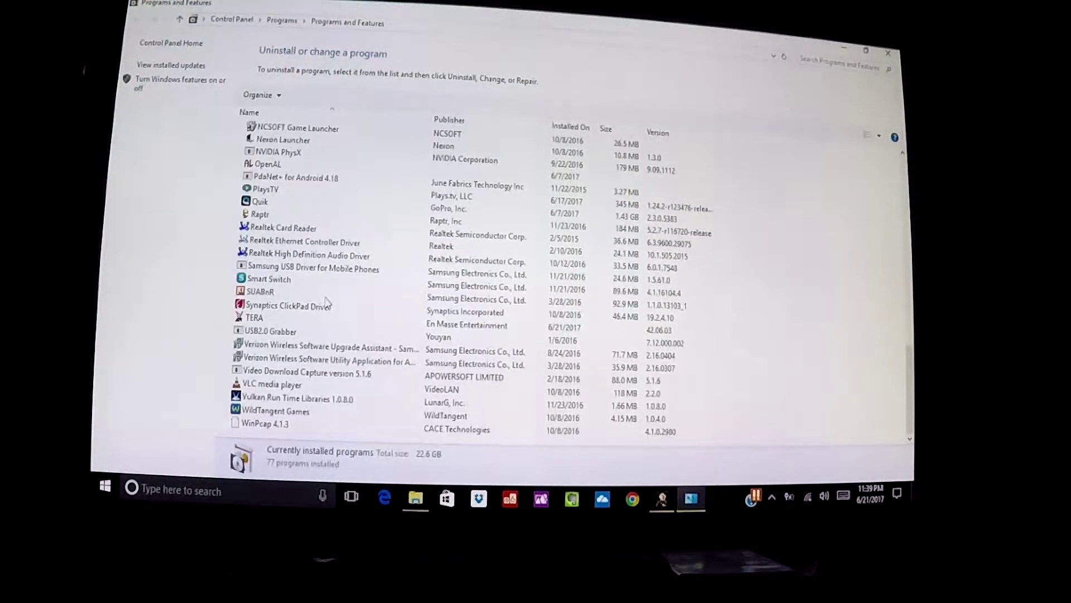
pyautogui.click(276, 330)
pyautogui.click(272, 319)
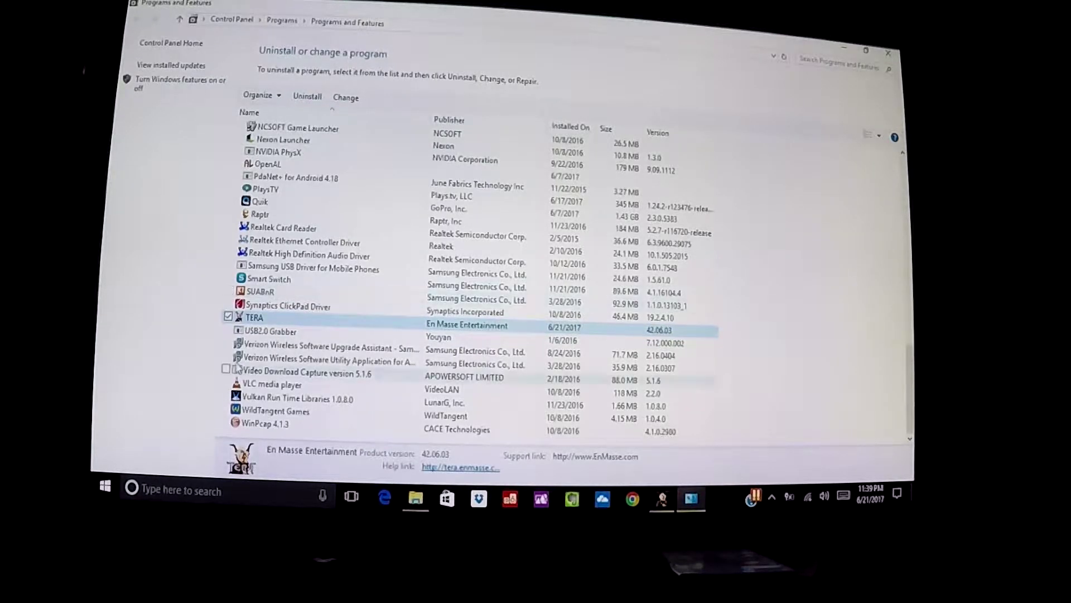
pyautogui.click(888, 52)
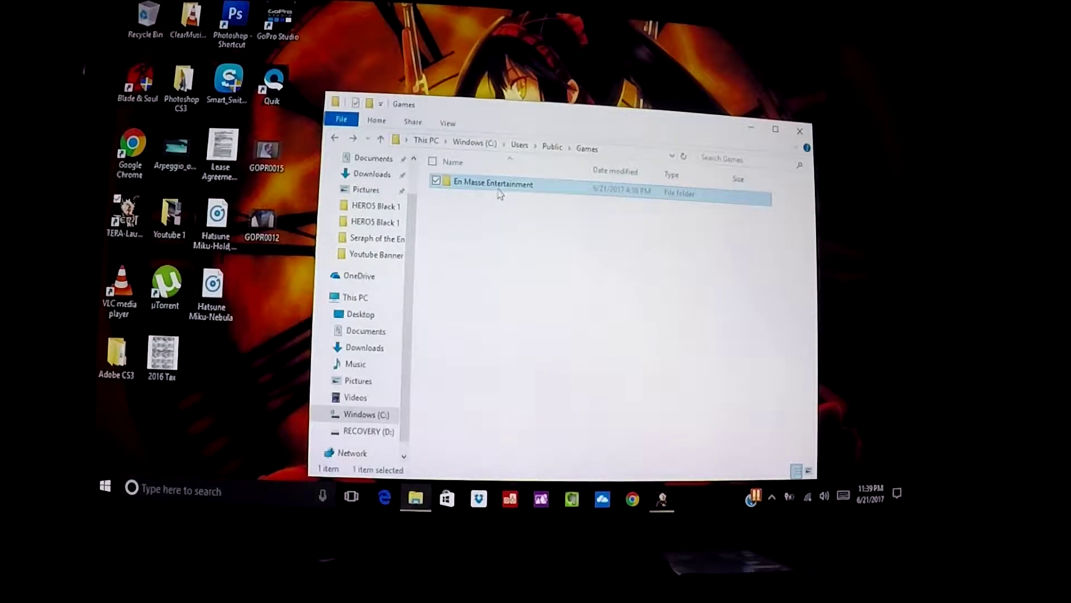
pyautogui.click(799, 130)
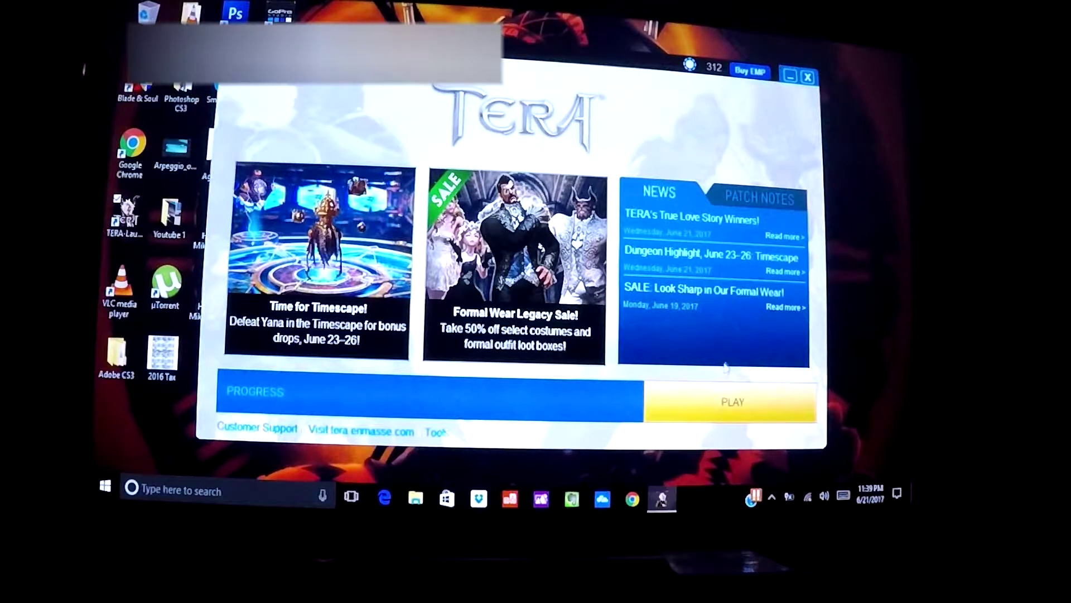
# Start TERA with PLAY and wait for the six-character selection screen.
pyautogui.click(722, 413)
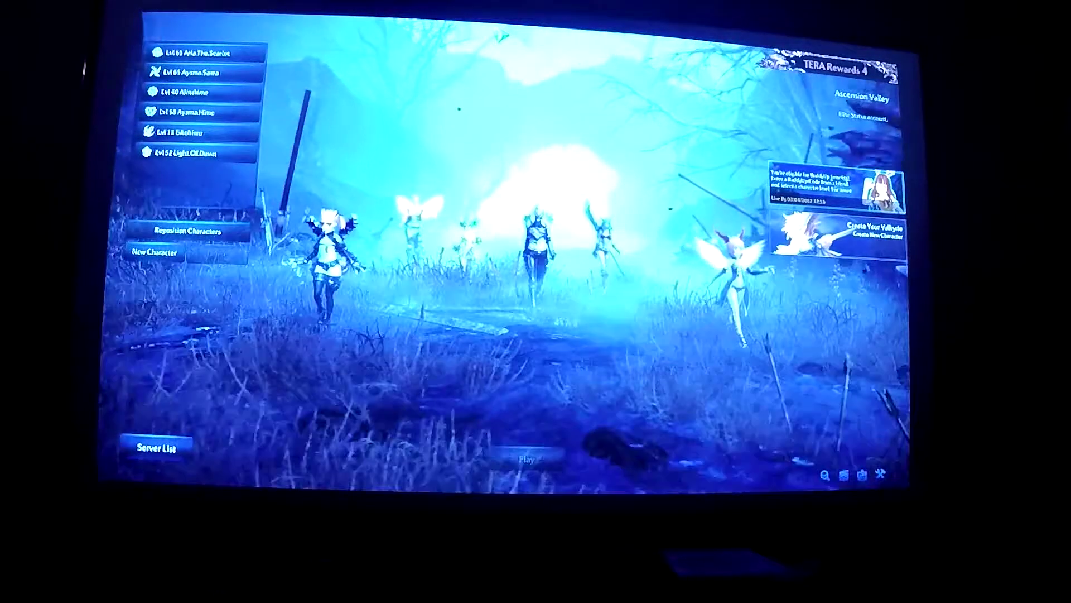
# Preview the level 40 and 65 characters, then enter the world with the level 58 Reaper.
pyautogui.click(201, 93)
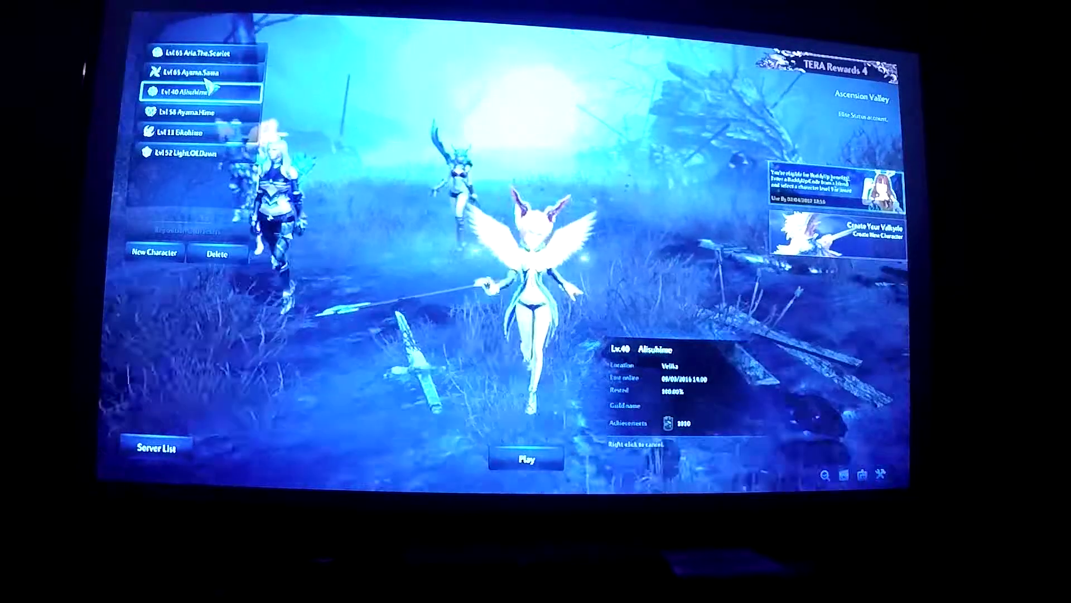
pyautogui.click(205, 72)
pyautogui.click(193, 113)
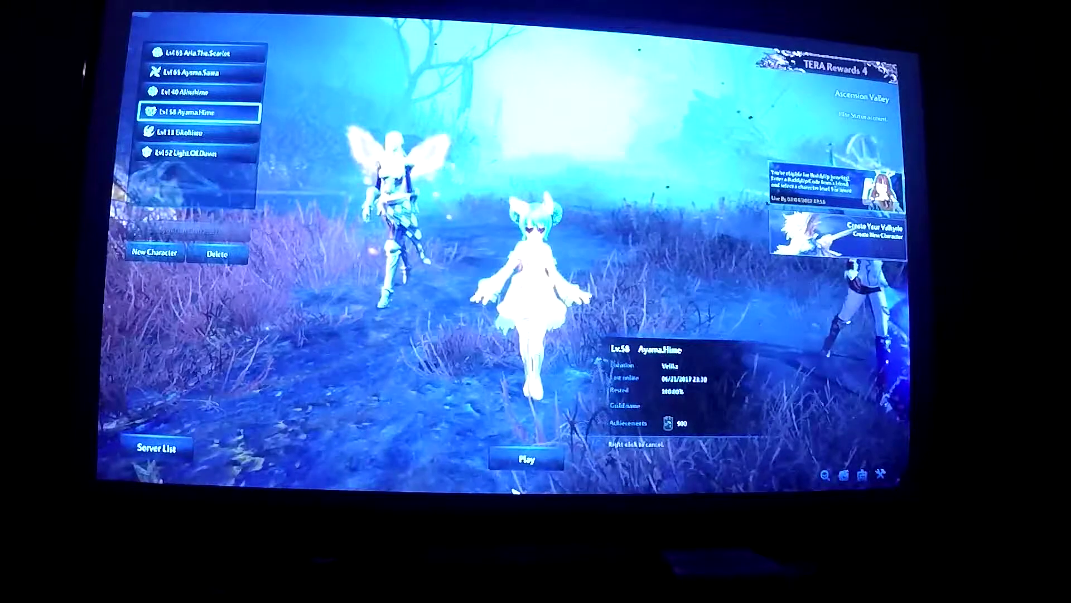
pyautogui.click(527, 462)
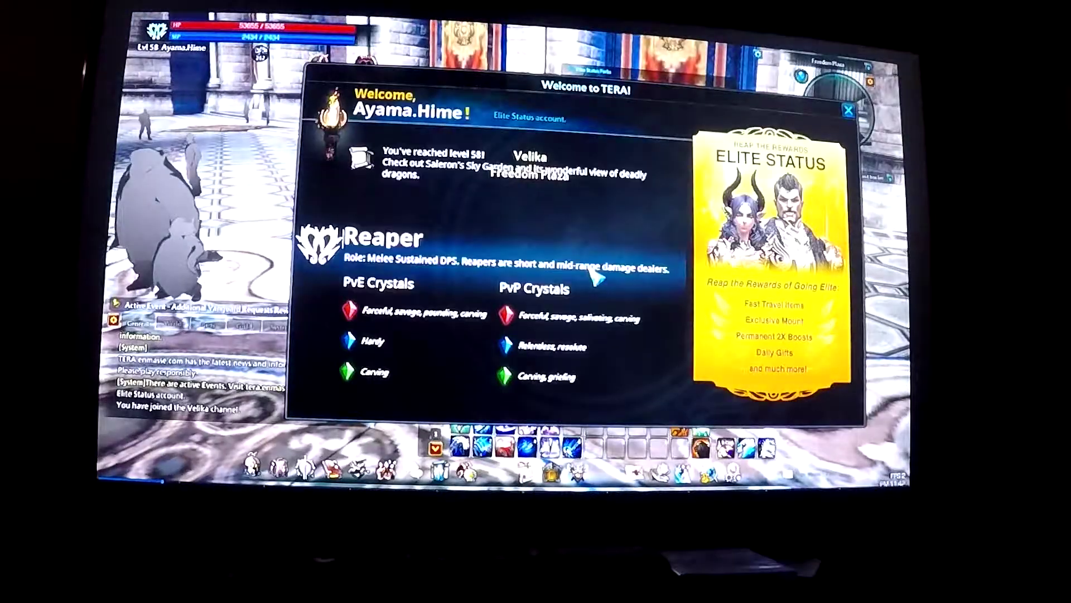
# Dismiss the Welcome to TERA window for Ayama.Hime.
pyautogui.click(849, 109)
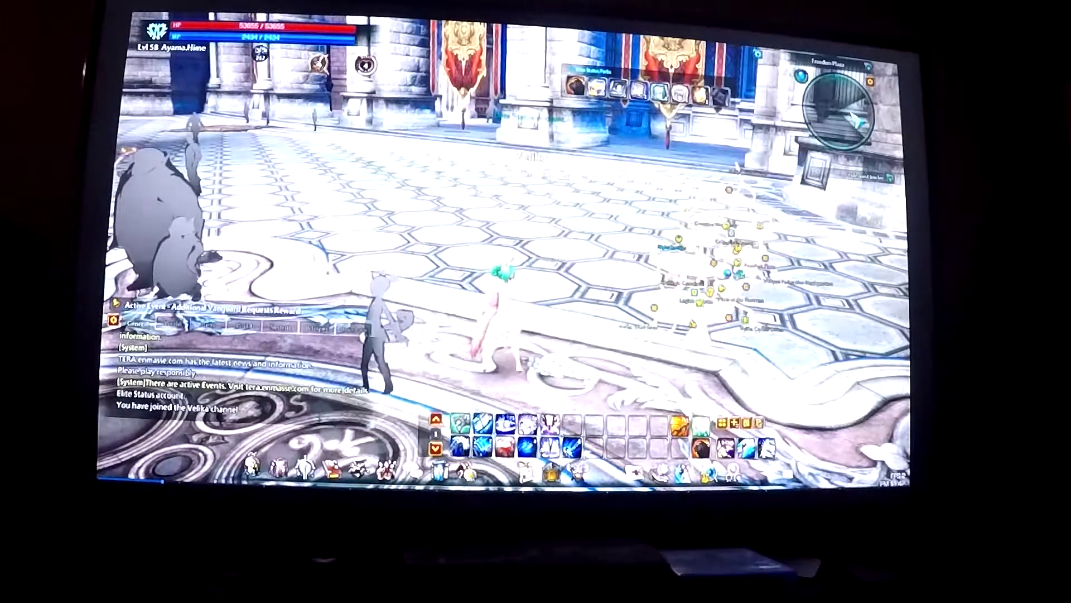